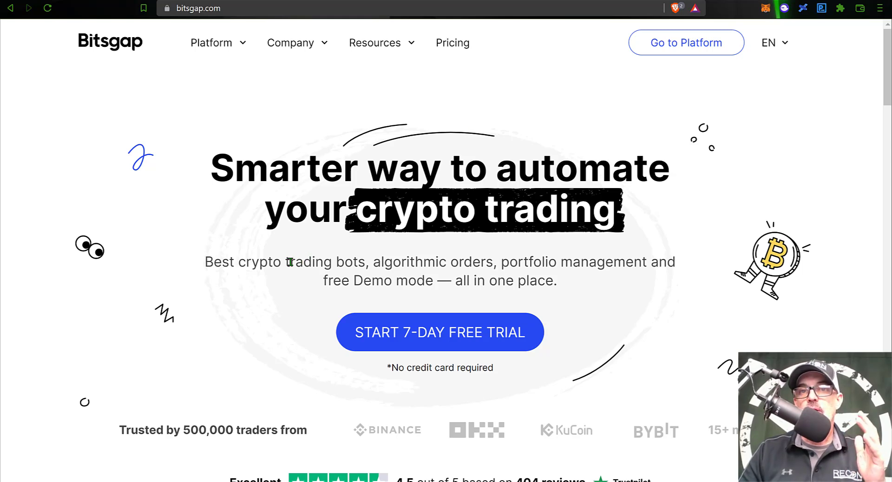
{"action": "double_click", "coordinate": [313, 261]}
{"action": "left_click_drag", "start_coordinate": [313, 262], "coordinate": [382, 261]}
{"action": "left_click", "coordinate": [471, 240]}
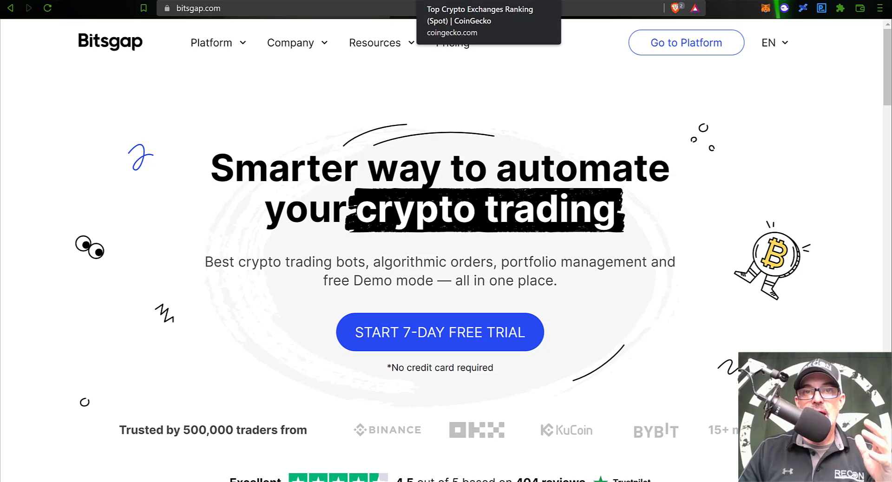
- Read the OKX trading competition article's account eligibility, dates, ranking rules and prizes
{"action": "key", "text": "ctrl+Tab"}
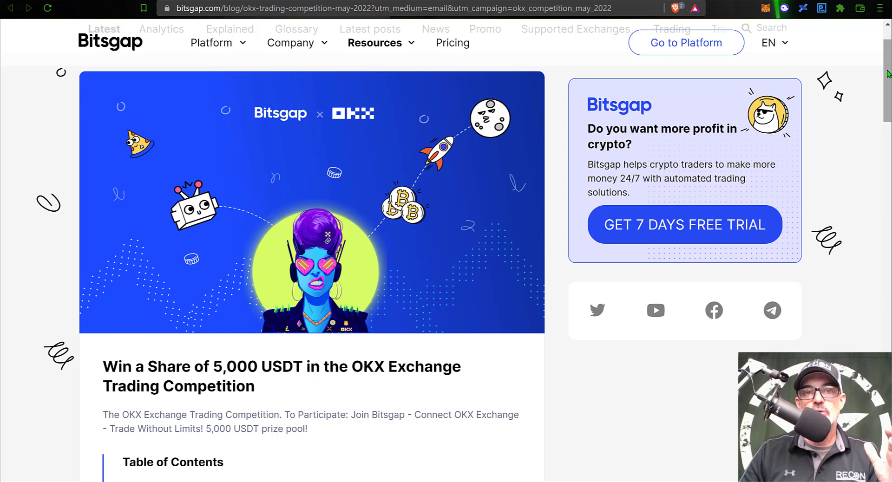
{"action": "left_click_drag", "start_coordinate": [887, 73], "coordinate": [887, 98]}
{"action": "scroll", "coordinate": [360, 112], "scroll_direction": "down", "scroll_amount": 9}
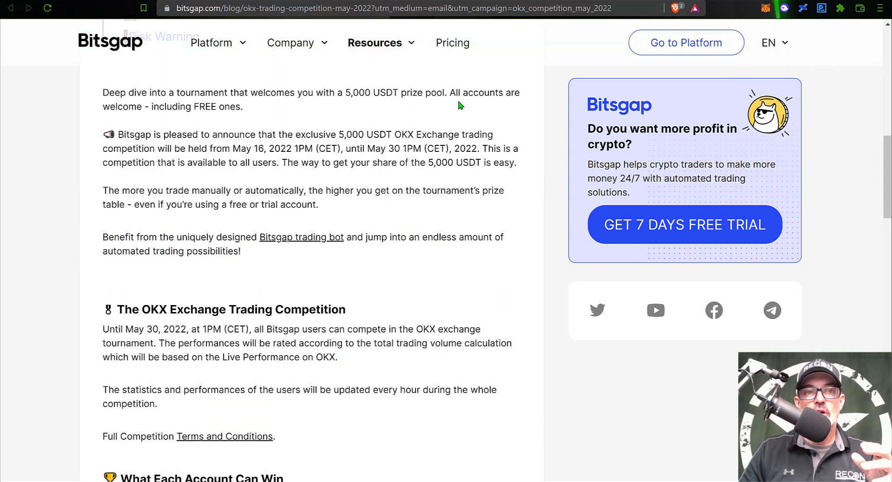
{"action": "left_click_drag", "start_coordinate": [449, 93], "coordinate": [465, 104]}
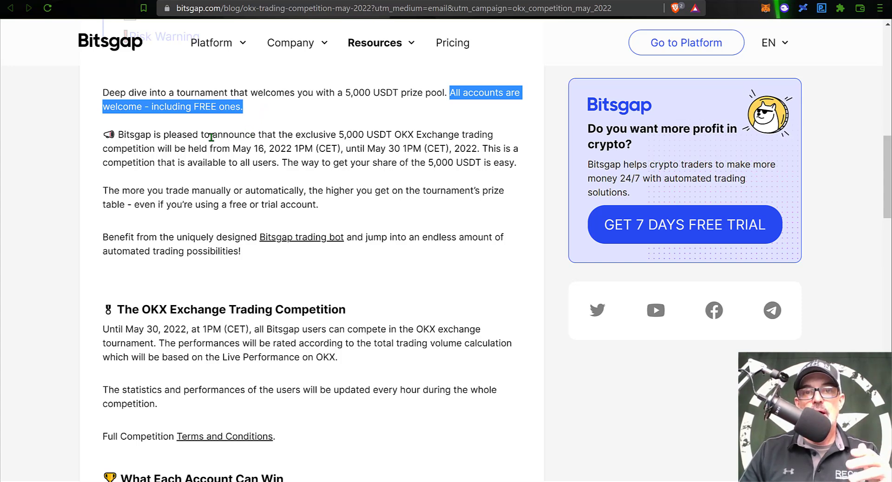
{"action": "double_click", "coordinate": [239, 149]}
{"action": "left_click_drag", "start_coordinate": [295, 148], "coordinate": [485, 150]}
{"action": "left_click", "coordinate": [494, 168]}
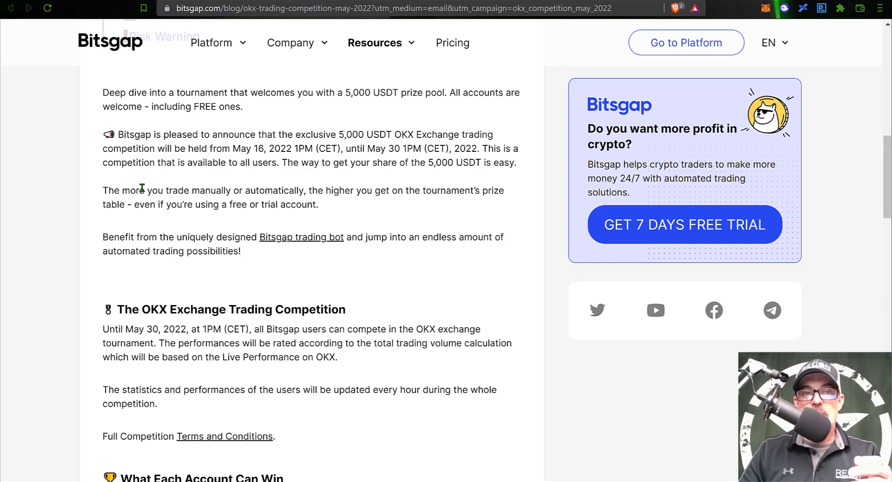
{"action": "left_click_drag", "start_coordinate": [108, 190], "coordinate": [197, 190]}
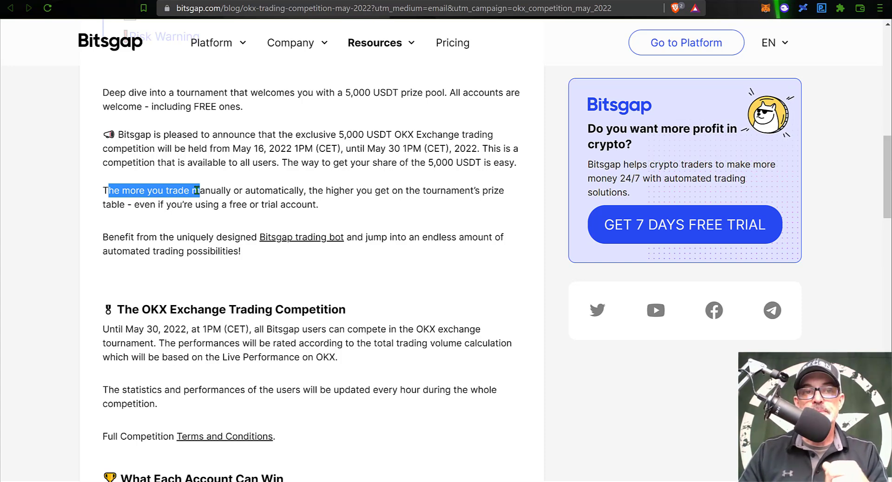
{"action": "scroll", "coordinate": [203, 203], "scroll_direction": "down", "scroll_amount": 8}
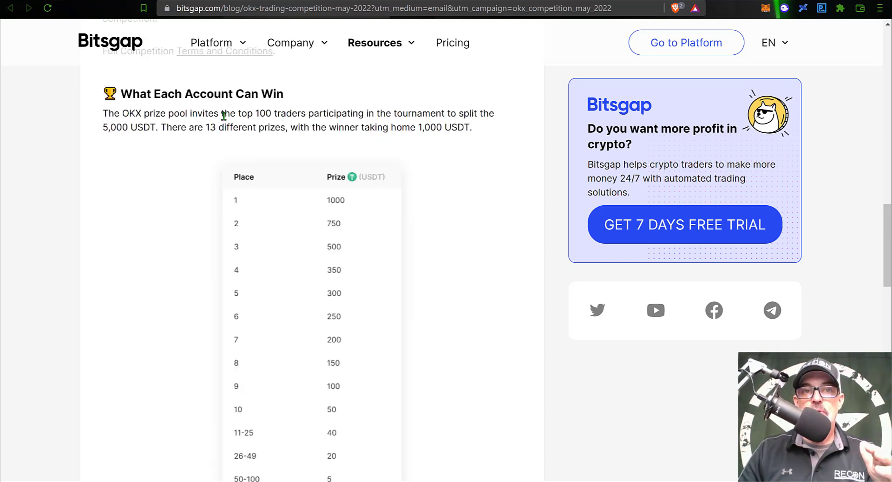
{"action": "left_click_drag", "start_coordinate": [222, 113], "coordinate": [366, 113]}
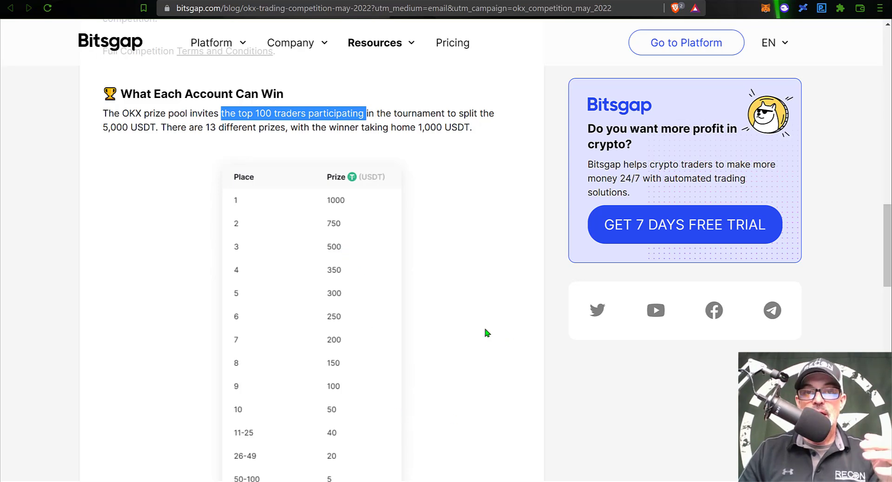
- Read the three participation steps under How To Participate in the OKX competition article
{"action": "scroll", "coordinate": [469, 328], "scroll_direction": "down", "scroll_amount": 10}
{"action": "triple_click", "coordinate": [232, 99]}
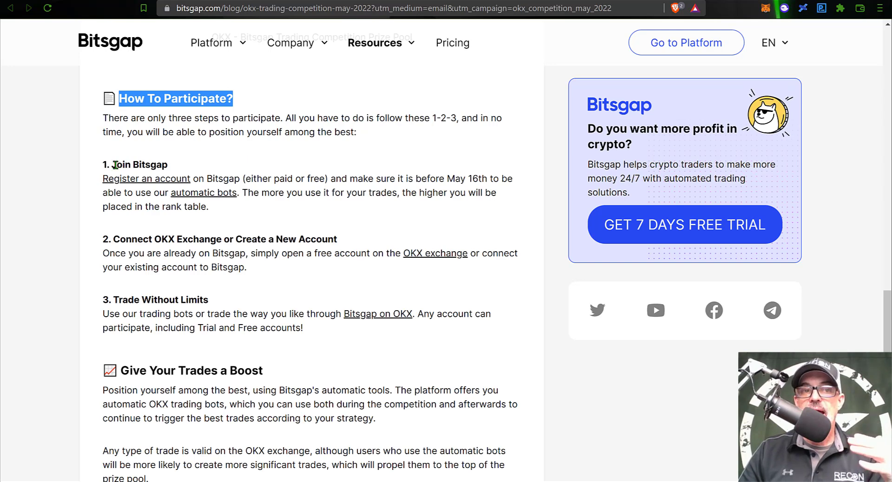
{"action": "left_click_drag", "start_coordinate": [117, 165], "coordinate": [189, 164]}
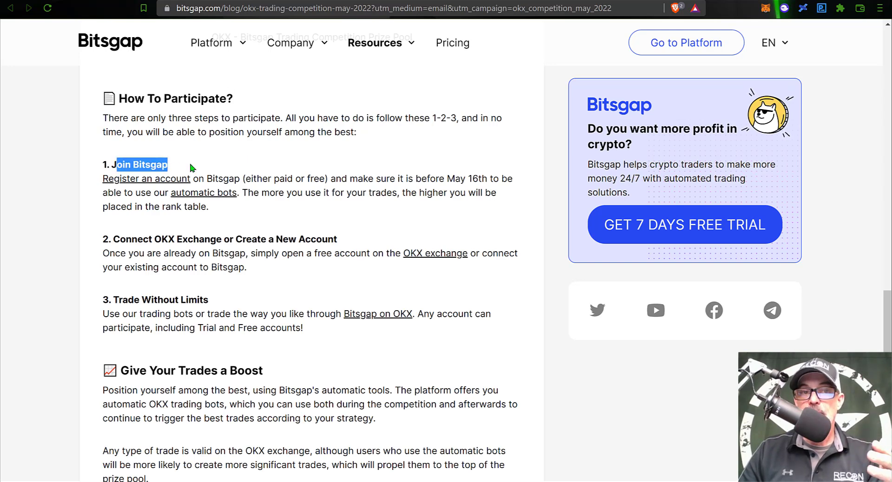
{"action": "left_click", "coordinate": [149, 237]}
{"action": "left_click_drag", "start_coordinate": [147, 238], "coordinate": [216, 234]}
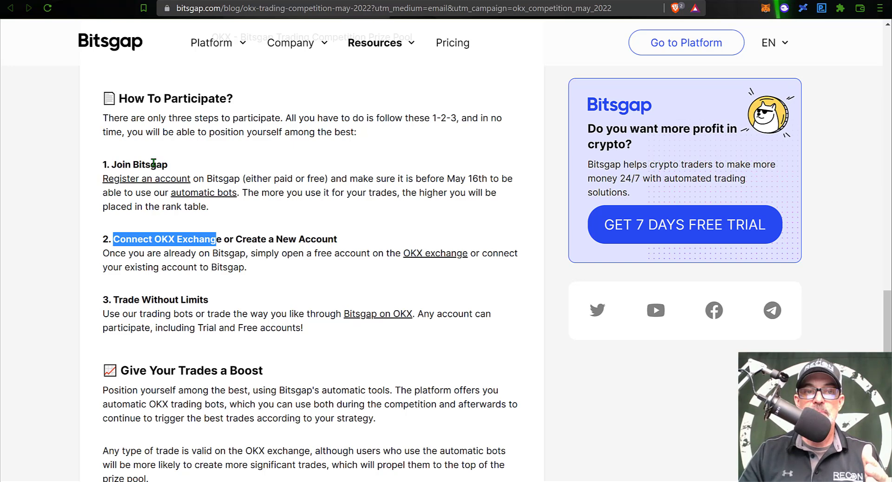
{"action": "left_click", "coordinate": [176, 301]}
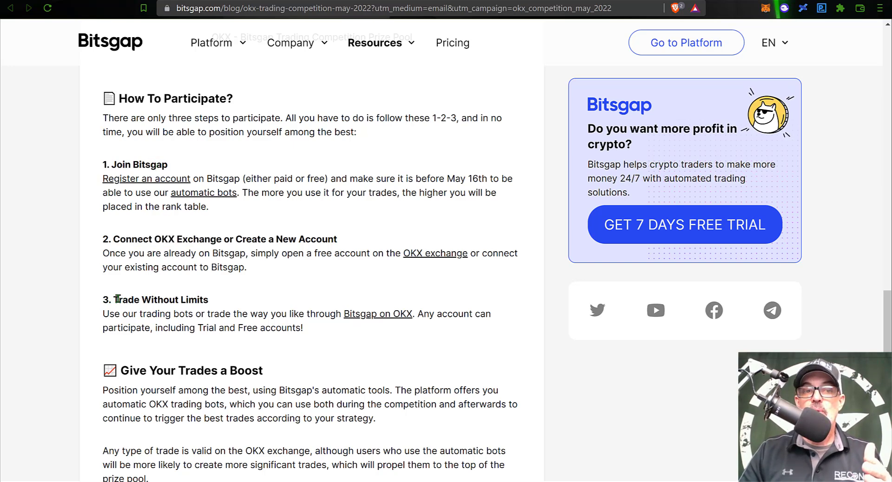
{"action": "left_click_drag", "start_coordinate": [116, 299], "coordinate": [218, 303]}
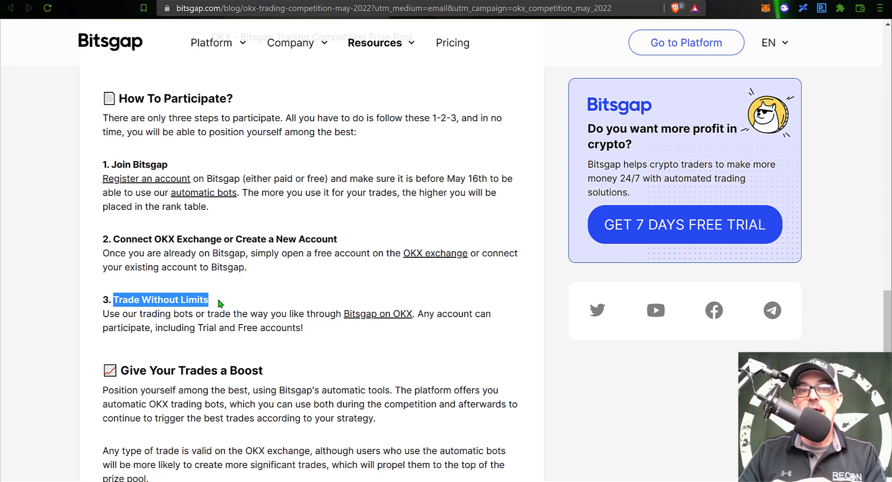
{"action": "scroll", "coordinate": [221, 303], "scroll_direction": "up", "scroll_amount": 1}
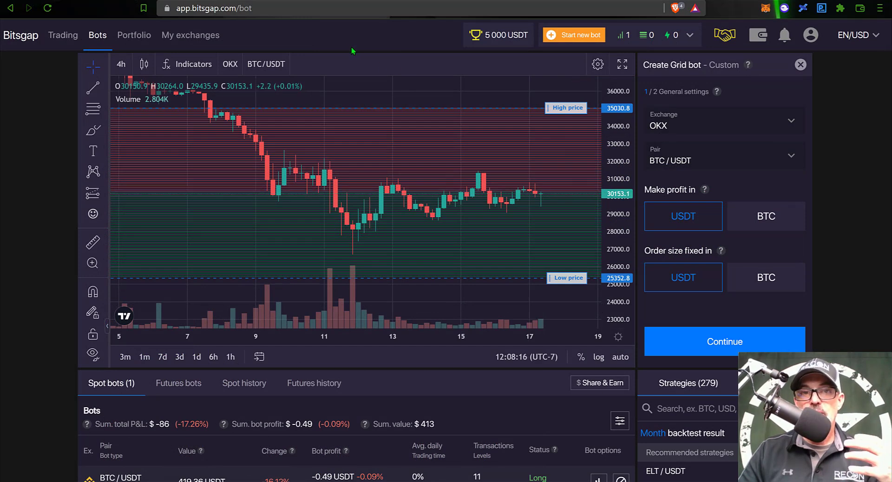
- View the connected exchanges and the API key fields for connecting Bybit, then close the form without connecting
{"action": "left_click", "coordinate": [191, 37]}
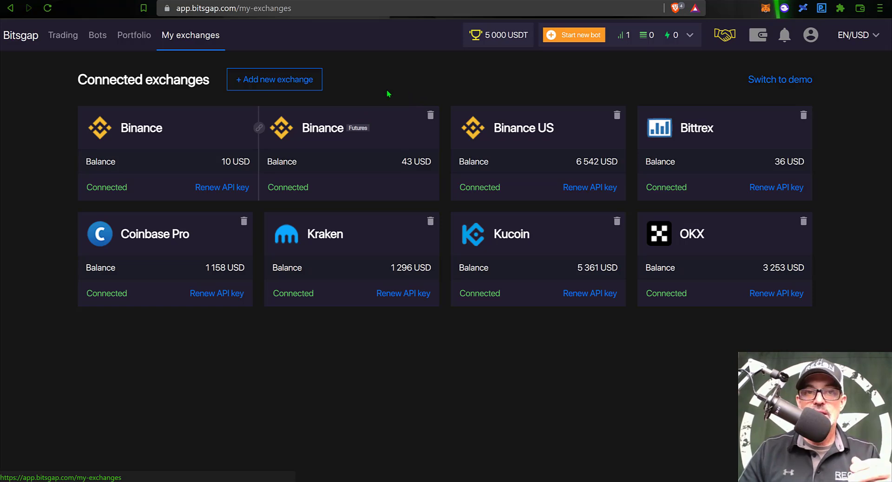
{"action": "left_click", "coordinate": [285, 82]}
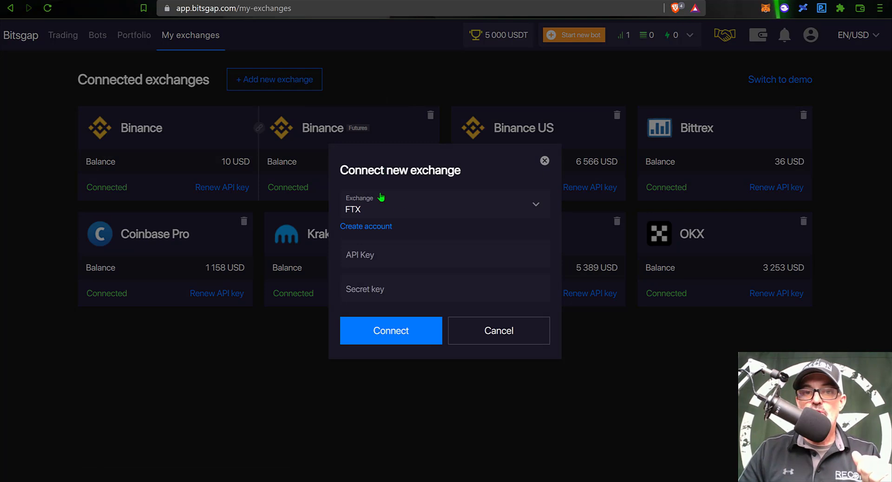
{"action": "left_click", "coordinate": [475, 208]}
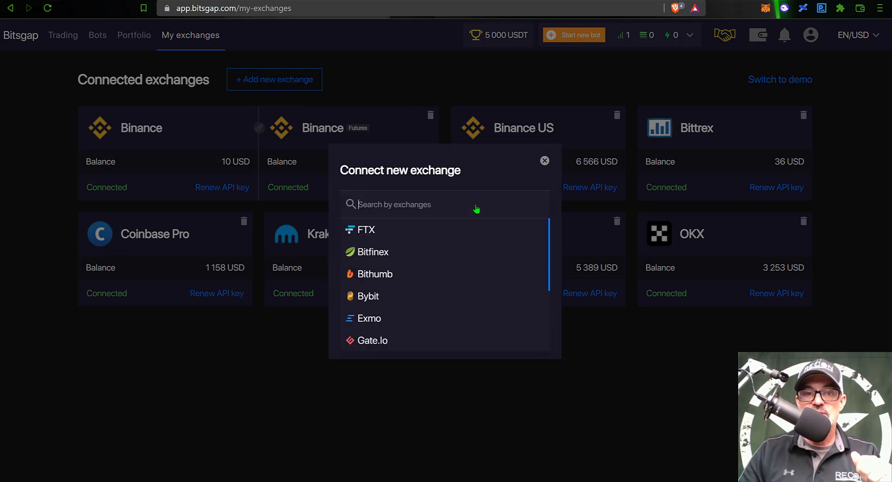
{"action": "left_click", "coordinate": [420, 301]}
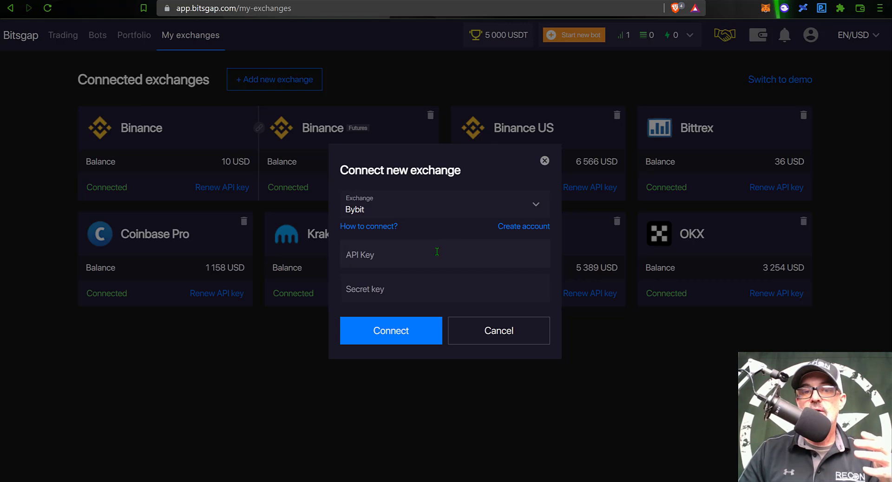
{"action": "left_click", "coordinate": [546, 162]}
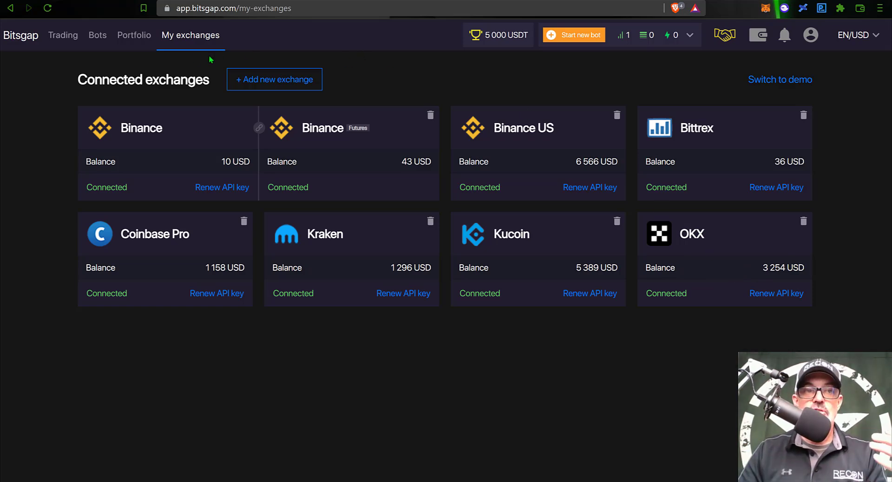
- From the trading page, examine the OKX competition details, including the account's position
{"action": "left_click", "coordinate": [65, 36]}
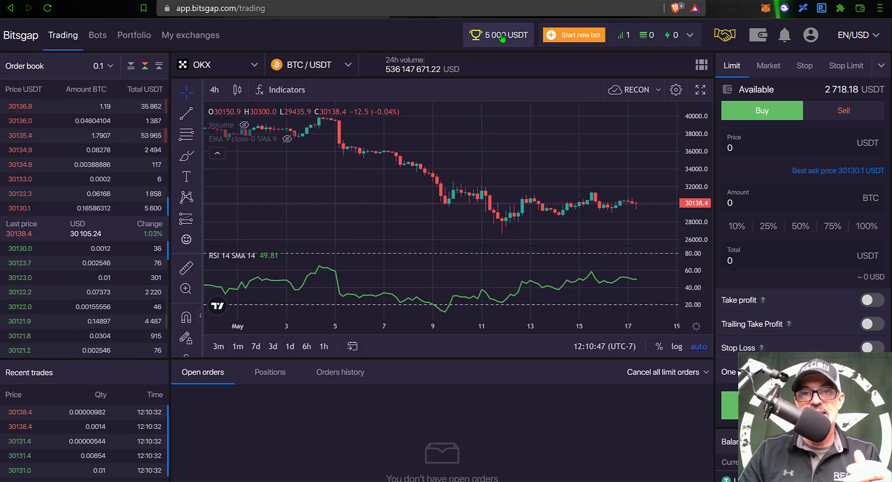
{"action": "left_click", "coordinate": [501, 39]}
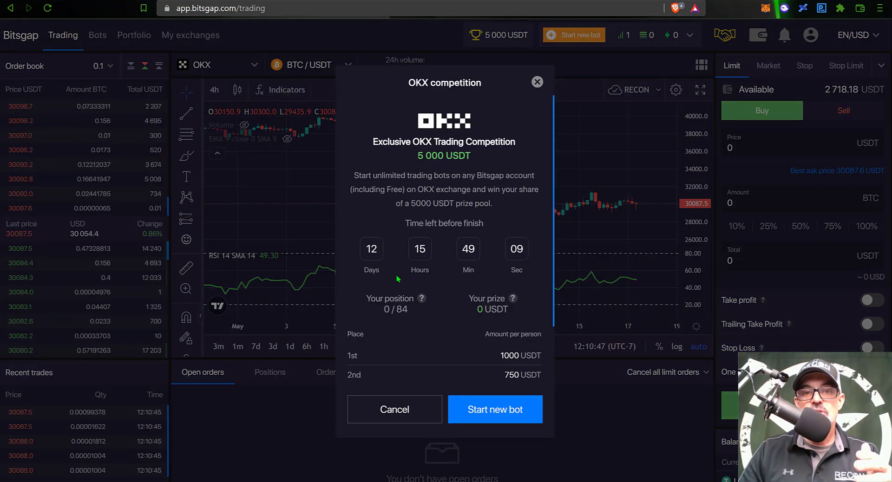
{"action": "left_click_drag", "start_coordinate": [367, 299], "coordinate": [412, 306]}
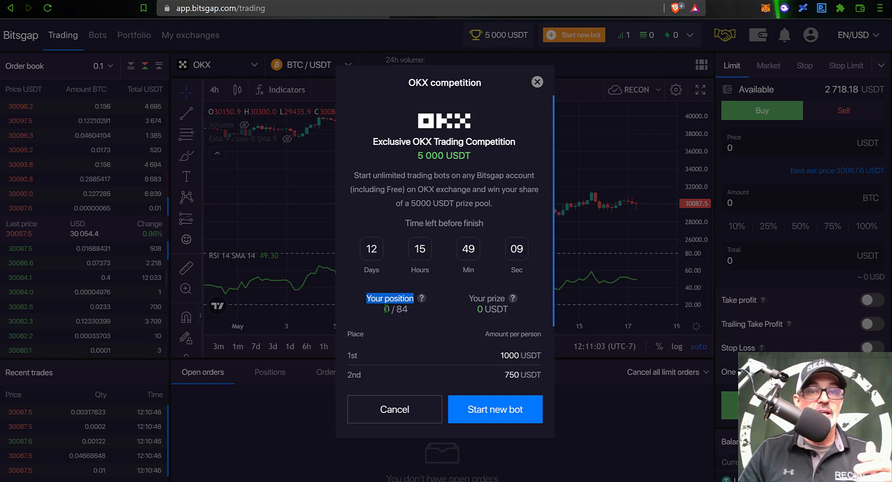
{"action": "triple_click", "coordinate": [414, 309]}
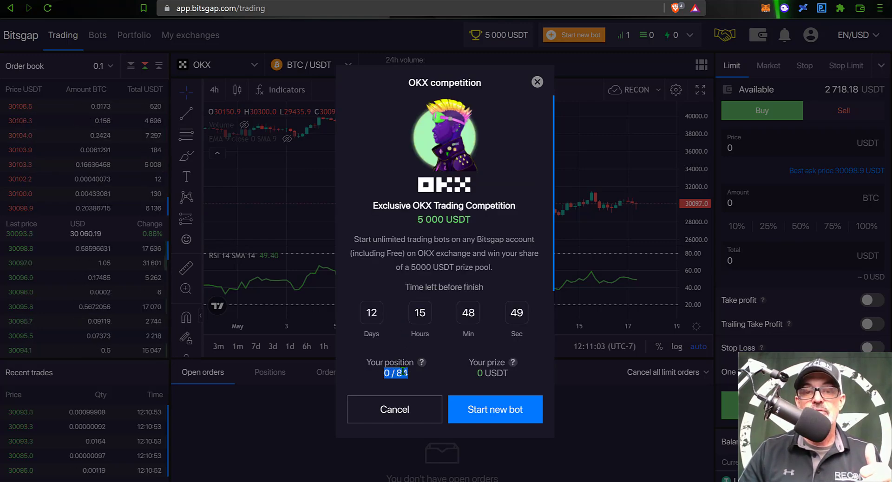
{"action": "left_click", "coordinate": [385, 373]}
{"action": "triple_click", "coordinate": [405, 372]}
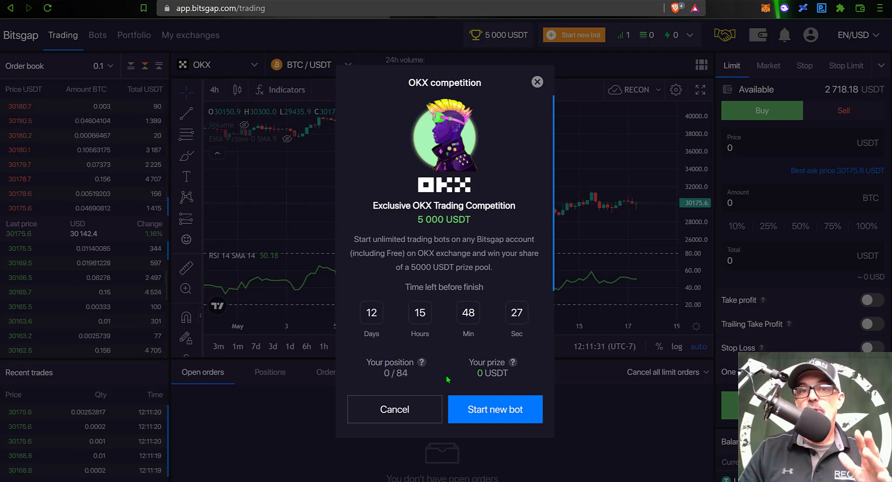
- Start a new Grid bot with the Custom strategy from the OKX competition details
{"action": "left_click", "coordinate": [494, 409]}
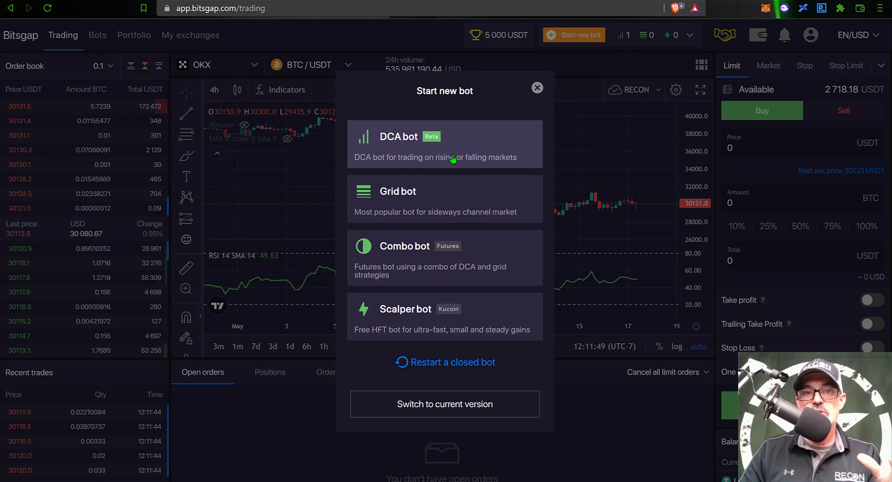
{"action": "left_click", "coordinate": [398, 192]}
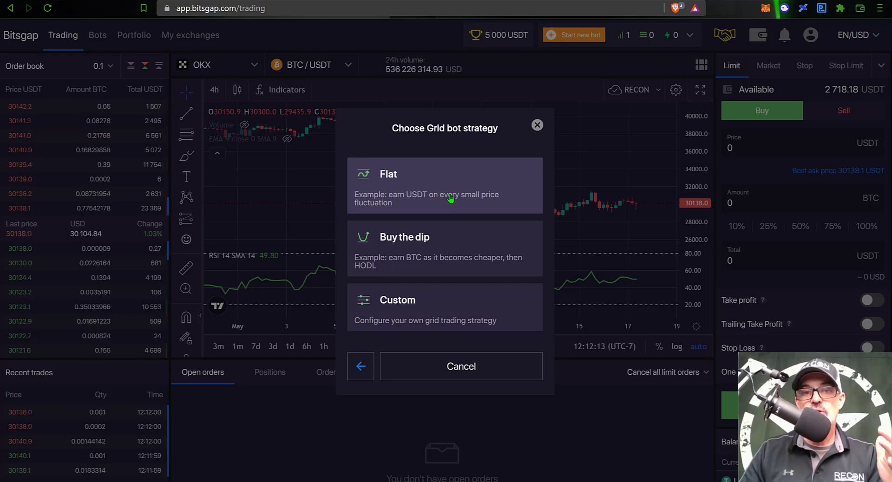
{"action": "left_click", "coordinate": [404, 302]}
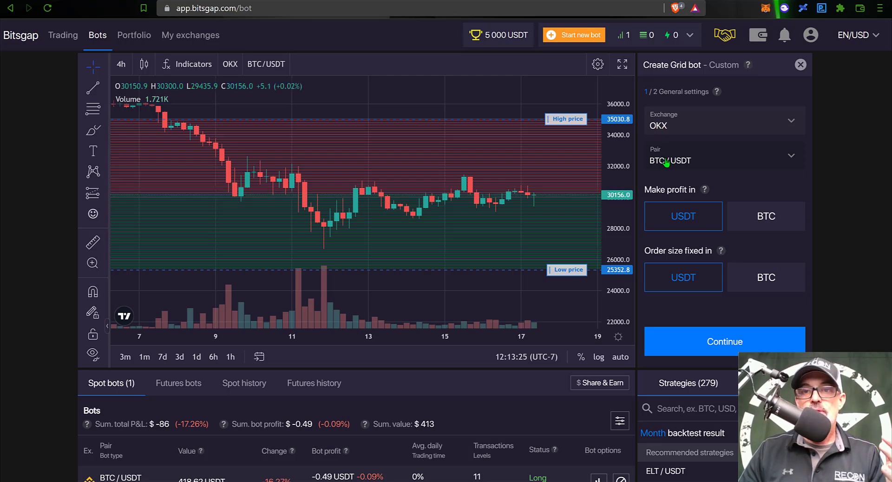
- Keep the BTC/USDT pair and general settings on OKX, and set the bot's investment value to 100 USD
{"action": "left_click", "coordinate": [791, 159]}
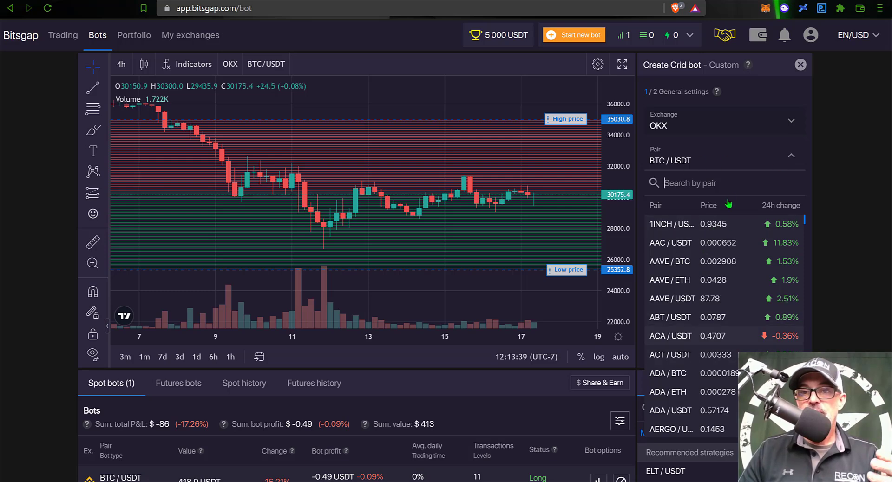
{"action": "left_click", "coordinate": [718, 163]}
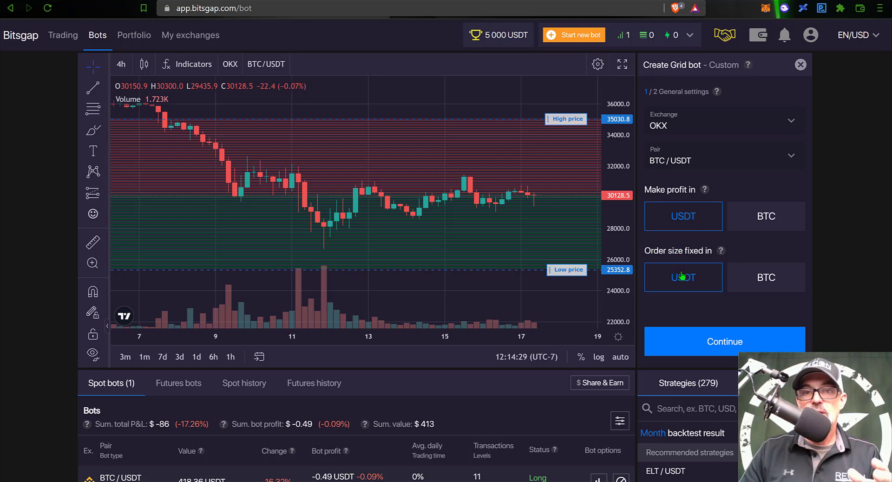
{"action": "left_click", "coordinate": [730, 343]}
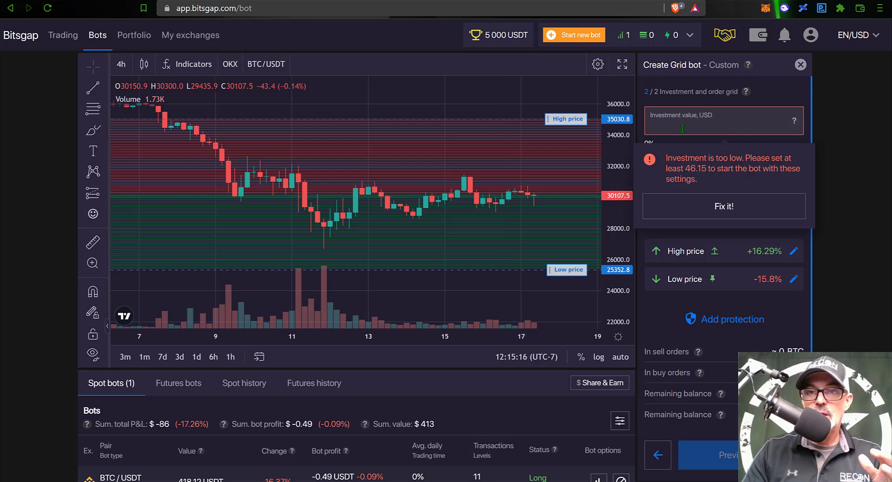
{"action": "type", "text": "100"}
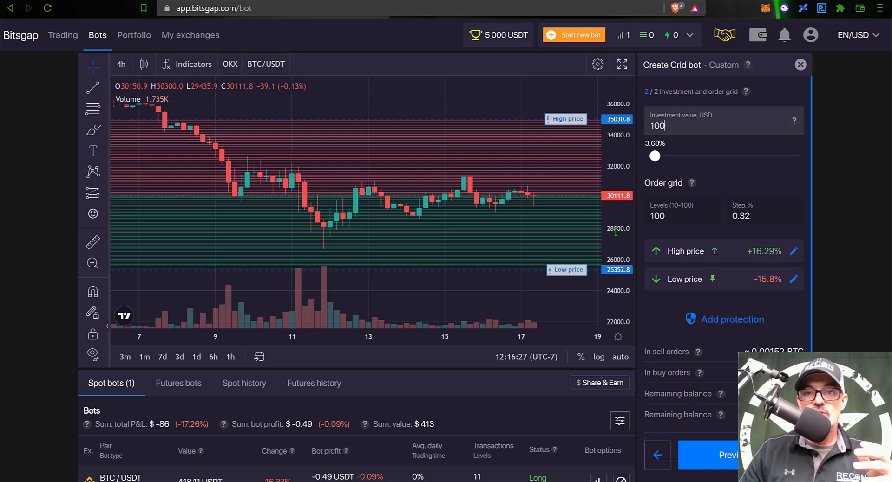
- Lower the grid's high price line on the chart to about +6.35%, near 32000
{"action": "left_click_drag", "start_coordinate": [615, 141], "coordinate": [538, 222]}
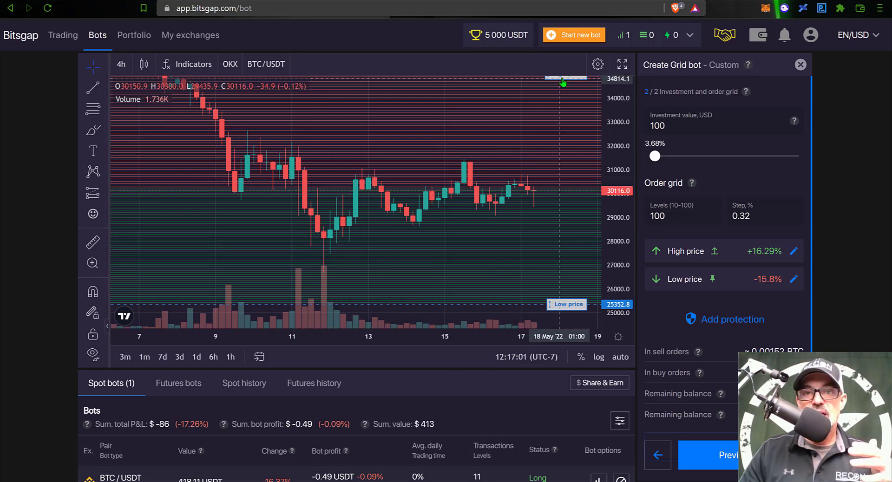
{"action": "left_click_drag", "start_coordinate": [557, 119], "coordinate": [562, 159]}
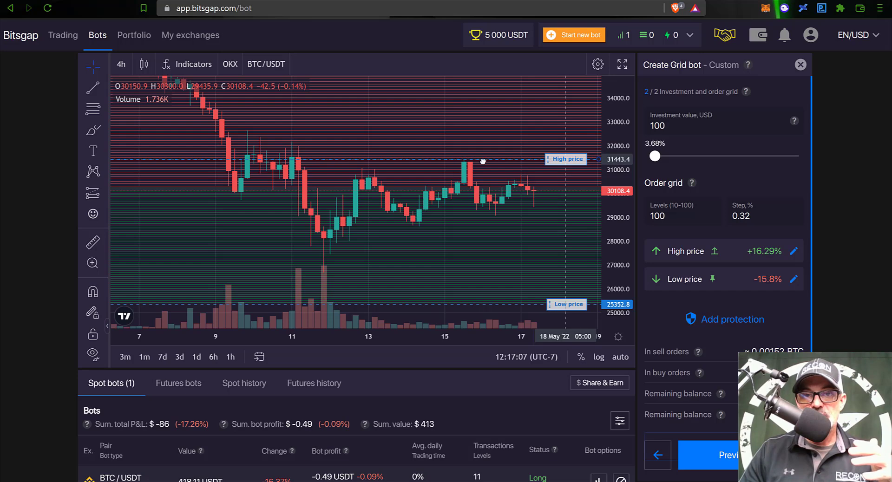
{"action": "left_click_drag", "start_coordinate": [471, 166], "coordinate": [474, 169]}
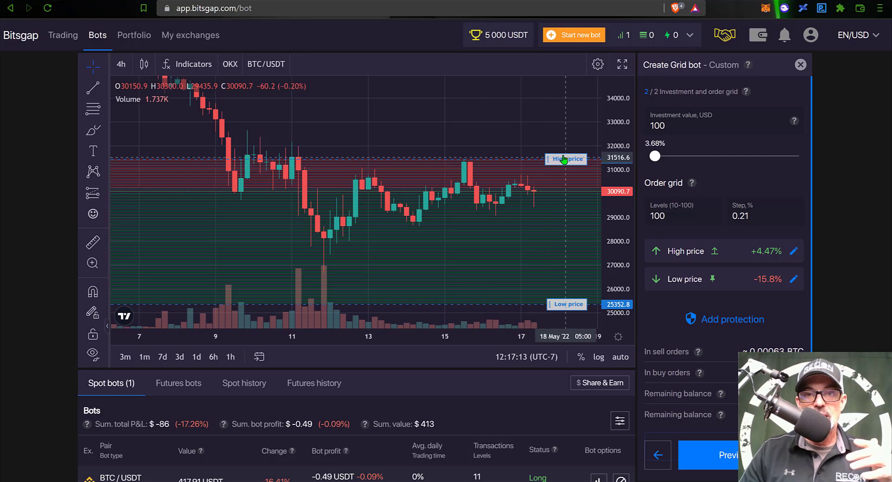
{"action": "left_click_drag", "start_coordinate": [565, 162], "coordinate": [560, 145]}
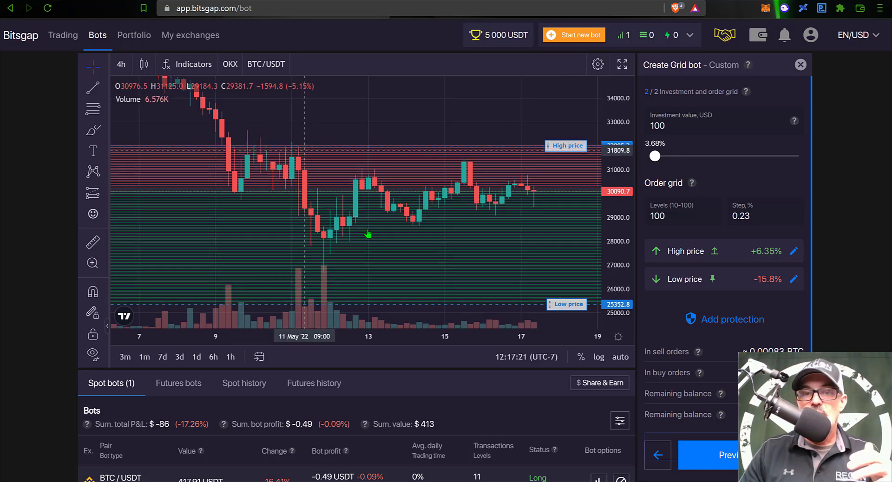
- Raise the grid's low price line on the chart to about 26729 and set the trailing high price to 32000
{"action": "left_click_drag", "start_coordinate": [564, 309], "coordinate": [561, 271]}
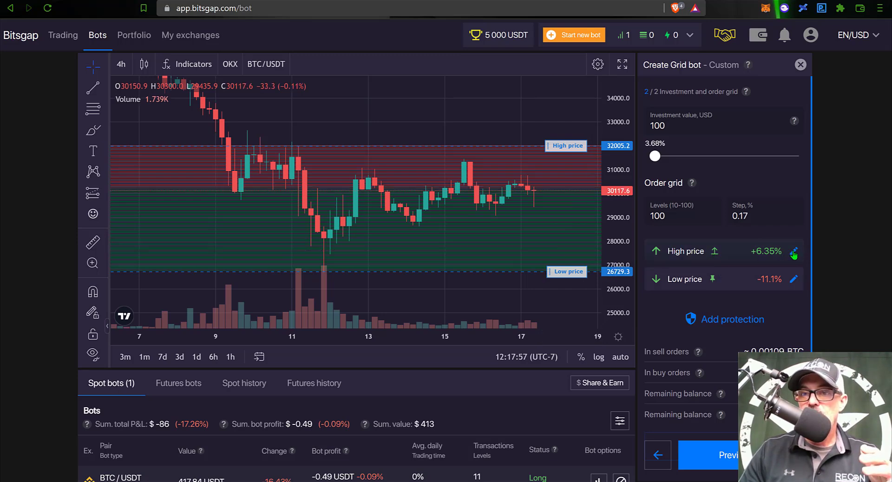
{"action": "left_click", "coordinate": [794, 252]}
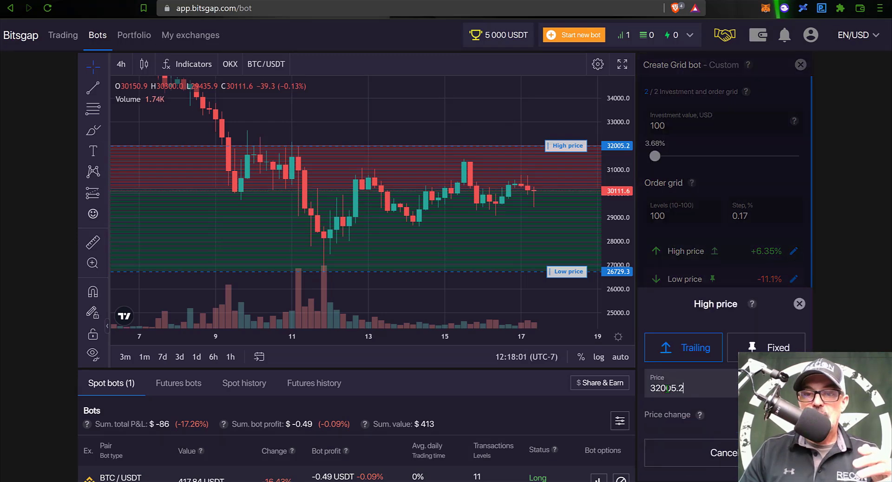
{"action": "left_click_drag", "start_coordinate": [683, 388], "coordinate": [672, 388]}
{"action": "type", "text": "0"}
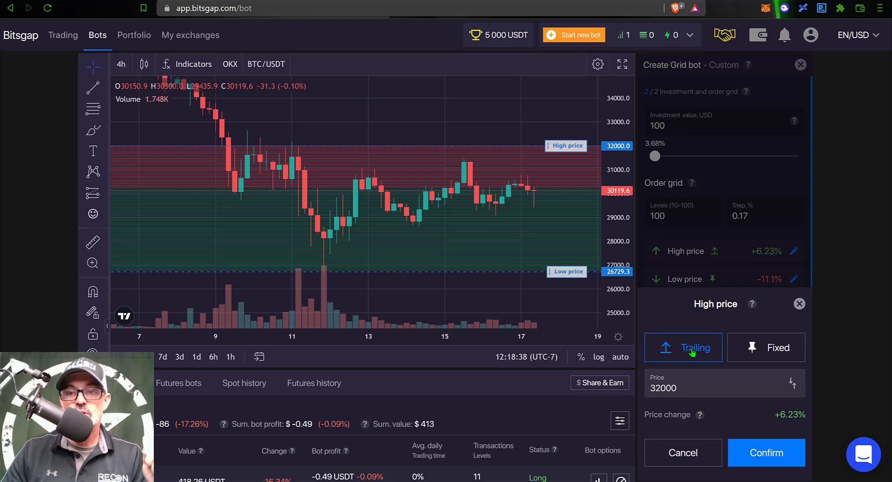
{"action": "left_click", "coordinate": [757, 450]}
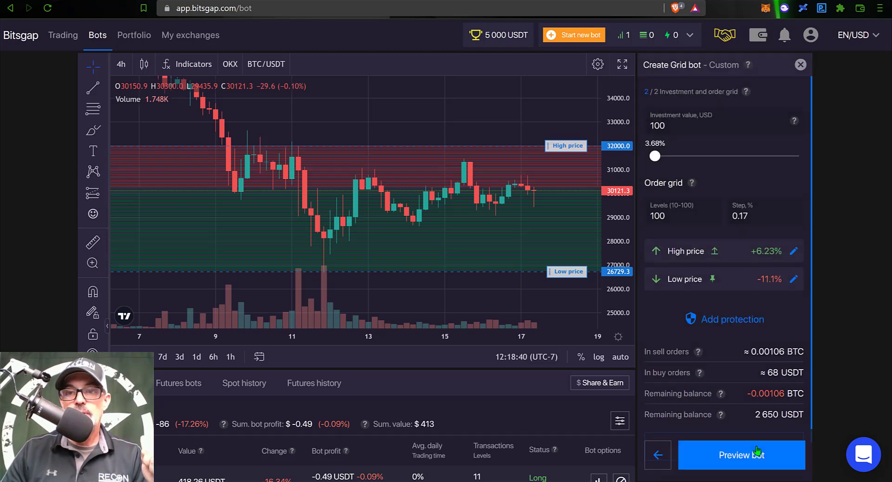
- Set the grid's low price to 26500 and apply it
{"action": "left_click", "coordinate": [794, 280]}
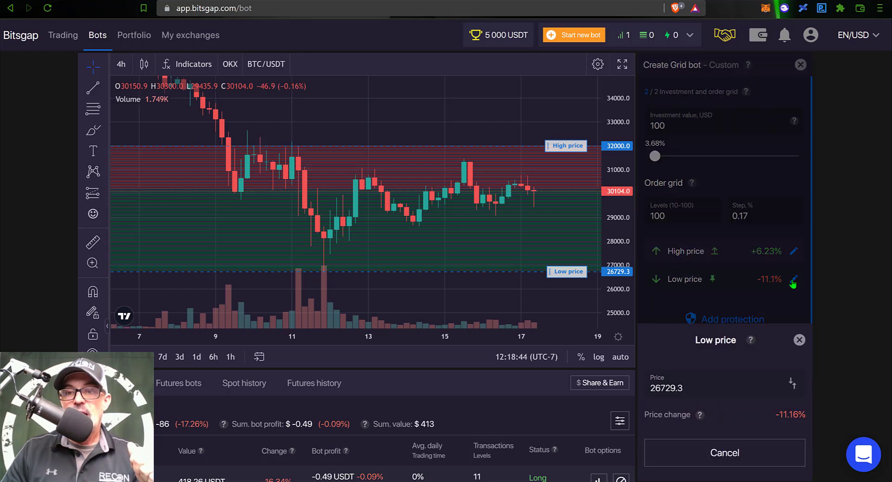
{"action": "left_click", "coordinate": [688, 388]}
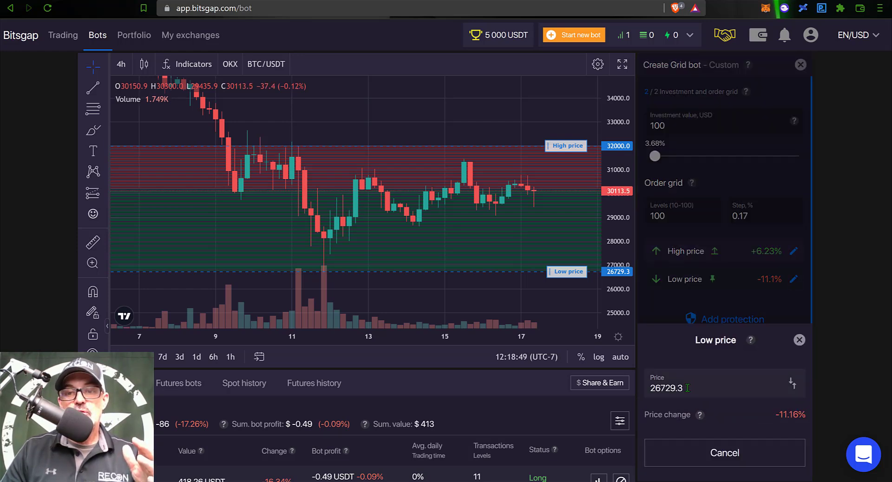
{"action": "double_click", "coordinate": [651, 388]}
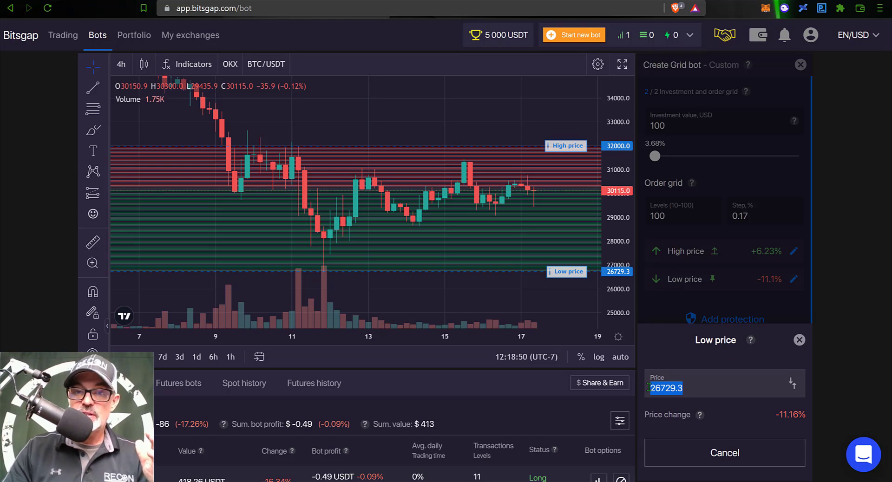
{"action": "type", "text": "26500"}
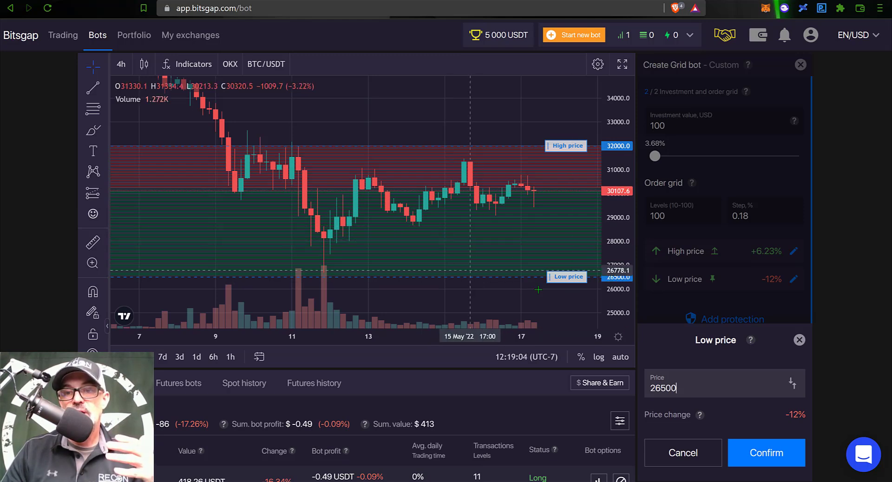
{"action": "left_click", "coordinate": [761, 450]}
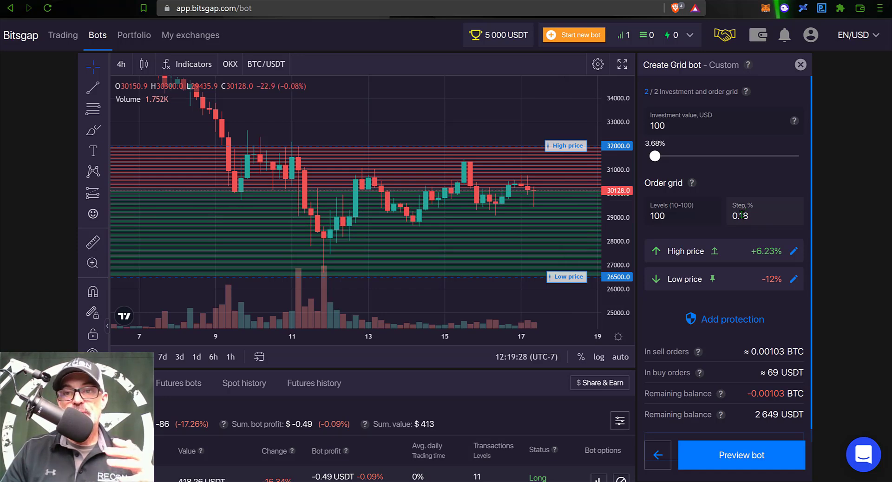
- Try order grid step values of 0.70%, 0.49% and 0.90%, and return to 0.49%
{"action": "left_click_drag", "start_coordinate": [742, 215], "coordinate": [764, 215]}
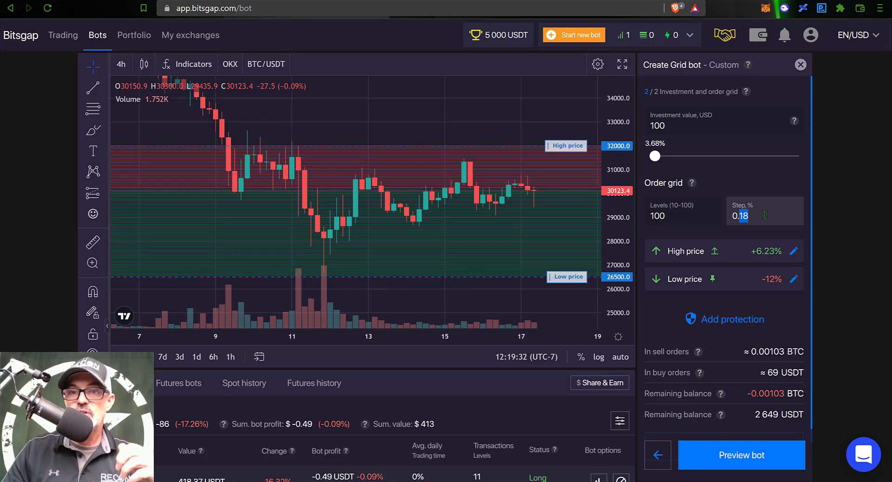
{"action": "type", "text": "70"}
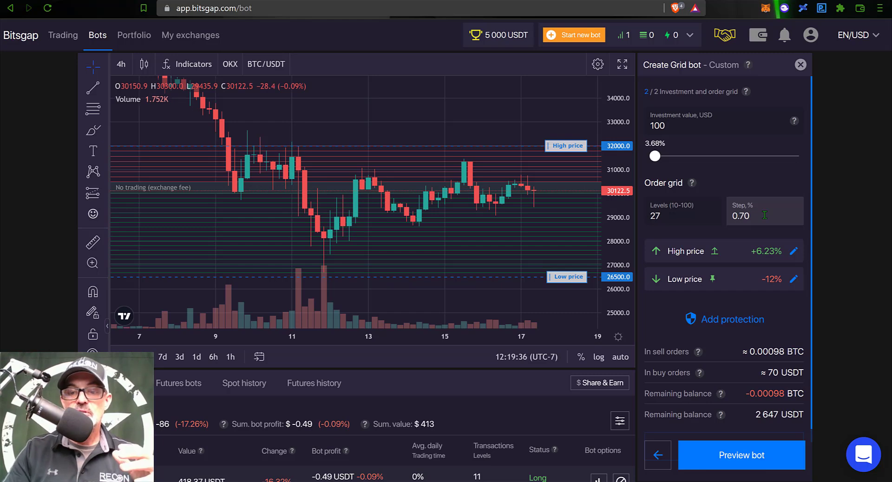
{"action": "key", "text": "BackSpace"}
{"action": "key", "text": "BackSpace"}
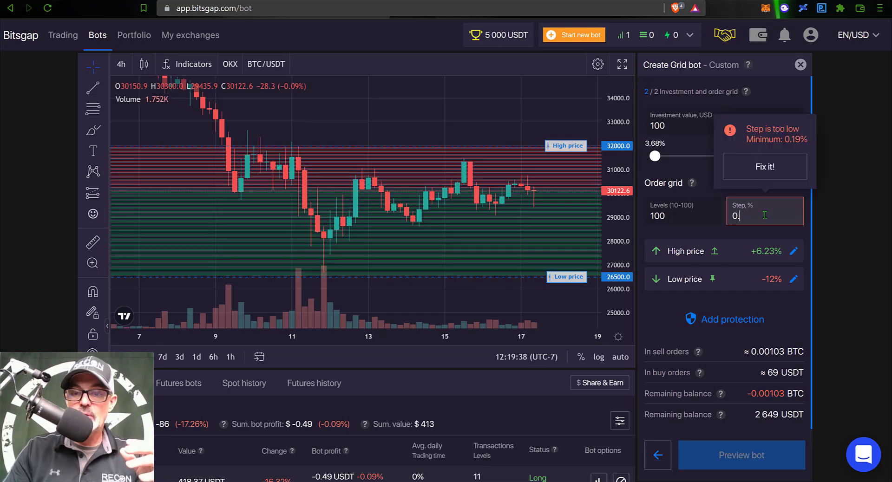
{"action": "type", "text": "49"}
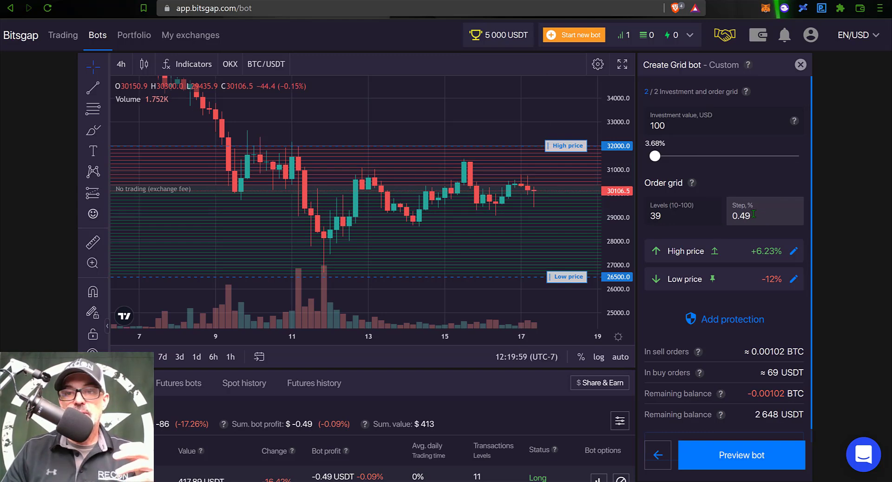
{"action": "left_click_drag", "start_coordinate": [754, 214], "coordinate": [742, 213]}
{"action": "type", "text": "90"}
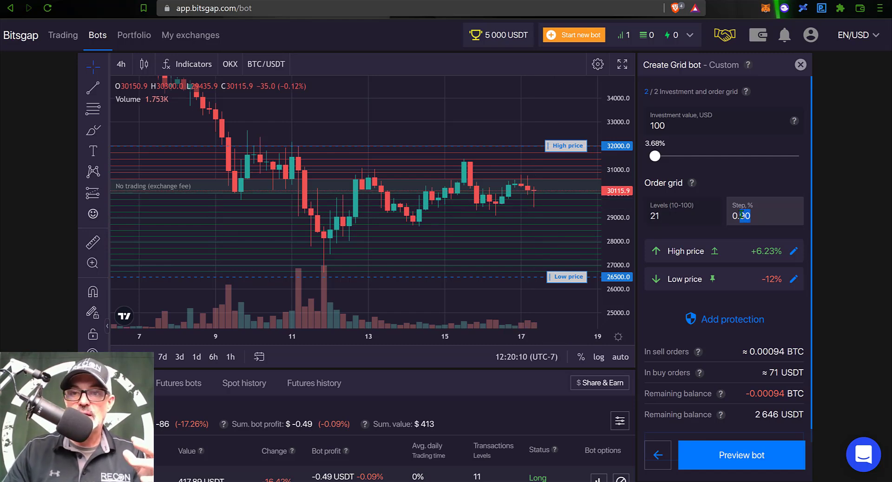
{"action": "type", "text": "49"}
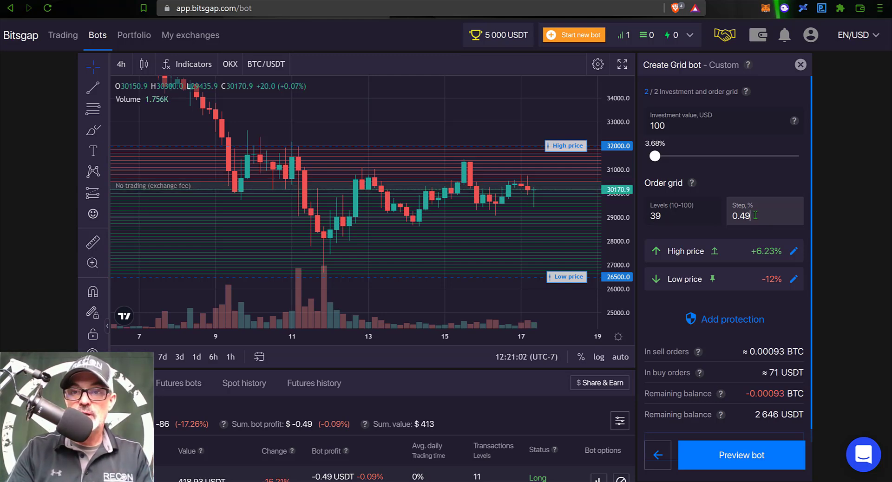
- Set the order grid's step to 0.28%
{"action": "key", "text": "BackSpace"}
{"action": "key", "text": "BackSpace"}
{"action": "type", "text": "28"}
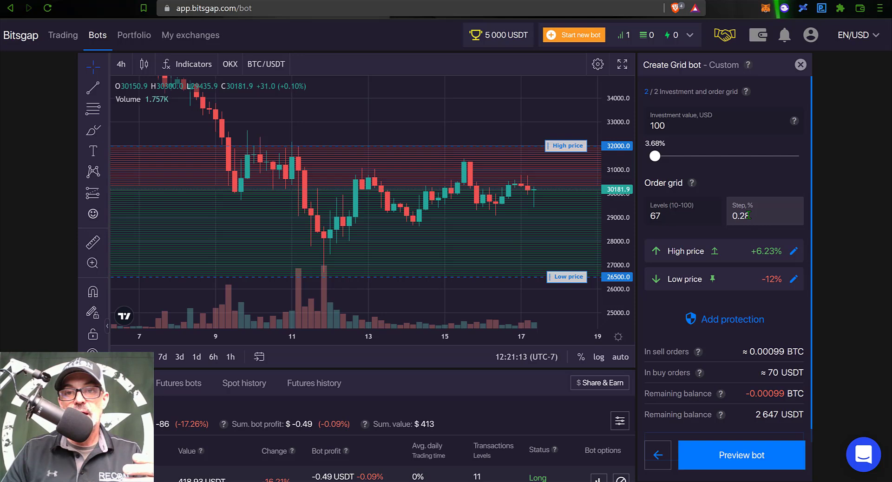
{"action": "double_click", "coordinate": [653, 216]}
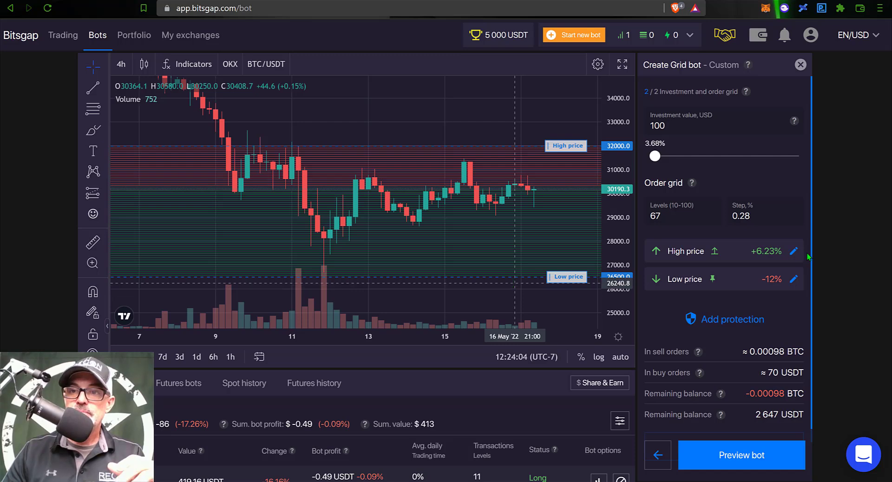
- Check the bot's order and remaining balances, run a backtest and examine its 3, 7 and 30 days results
{"action": "scroll", "coordinate": [663, 307], "scroll_direction": "down", "scroll_amount": 1}
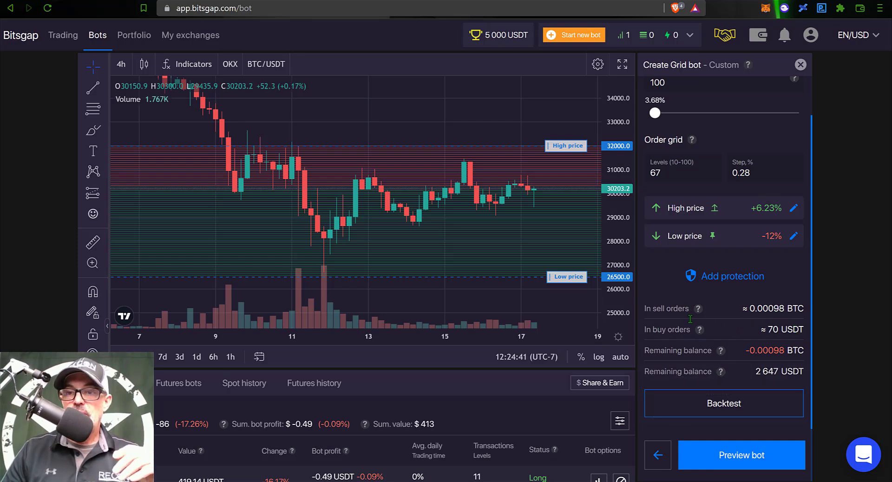
{"action": "mouse_move", "coordinate": [722, 352]}
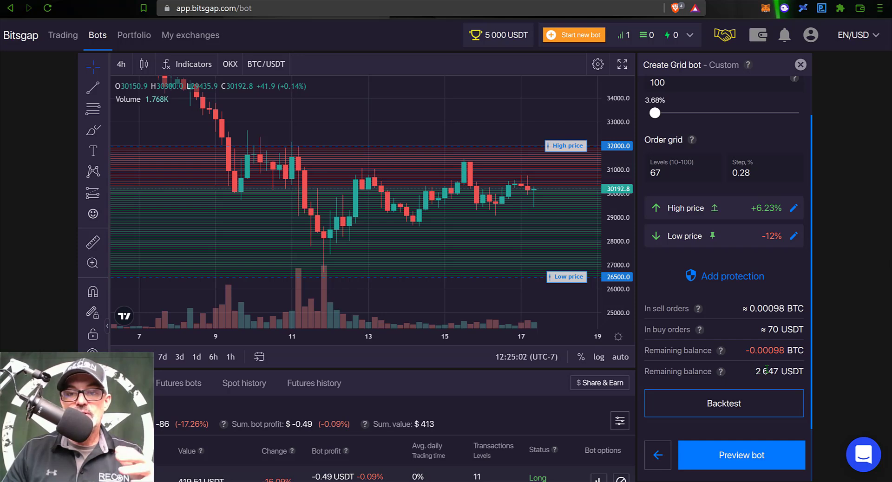
{"action": "left_click", "coordinate": [730, 403]}
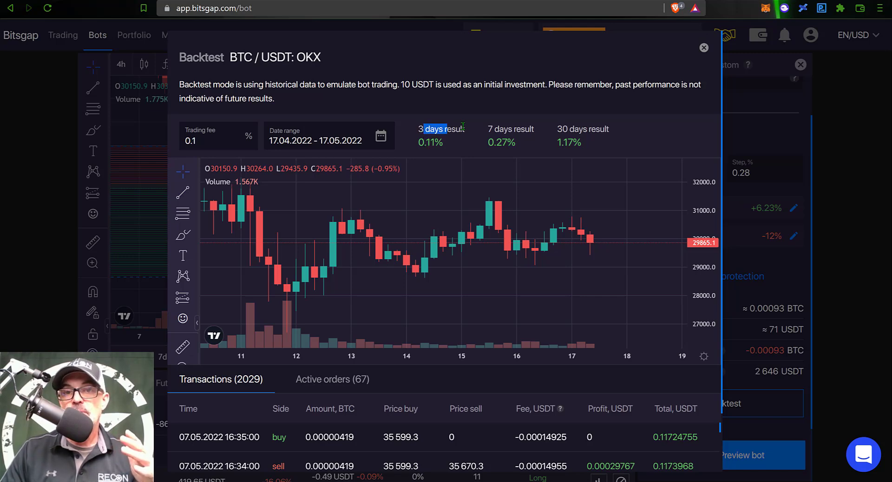
{"action": "key", "text": "Escape"}
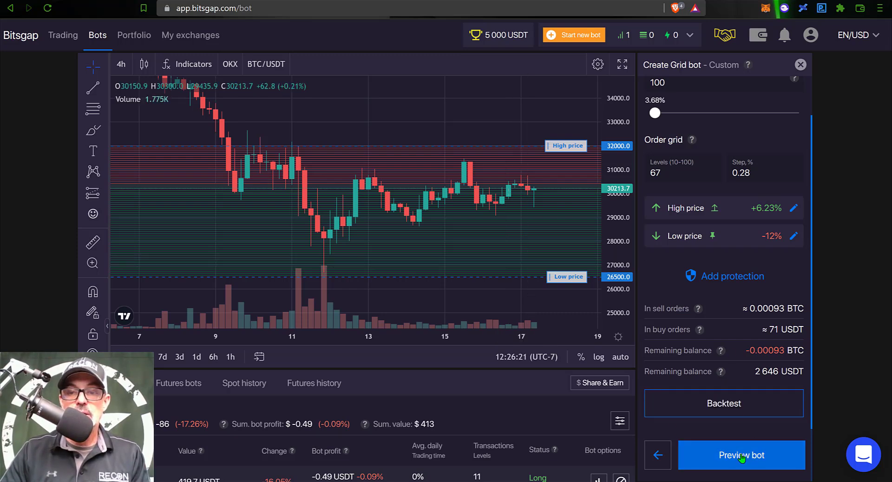
- Preview the grid bot's settings and start it, accepting the market conversion of about 28.68 USDT into BTC
{"action": "left_click", "coordinate": [741, 457]}
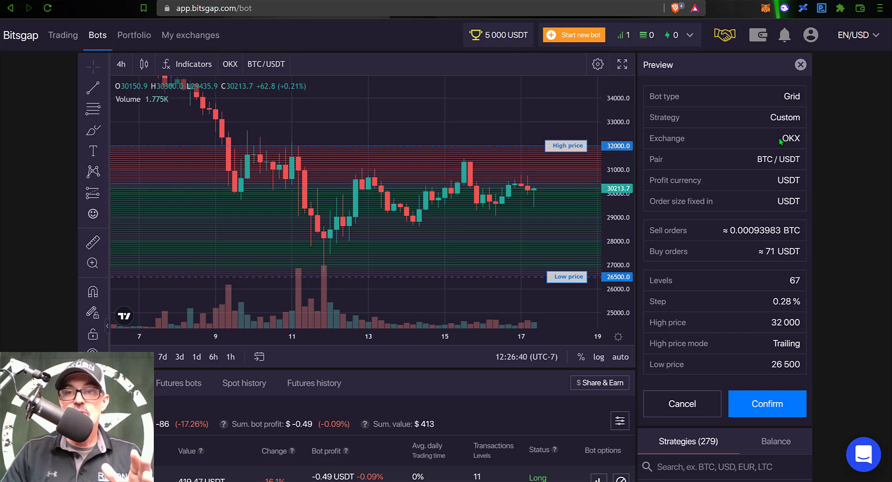
{"action": "left_click_drag", "start_coordinate": [782, 140], "coordinate": [805, 142]}
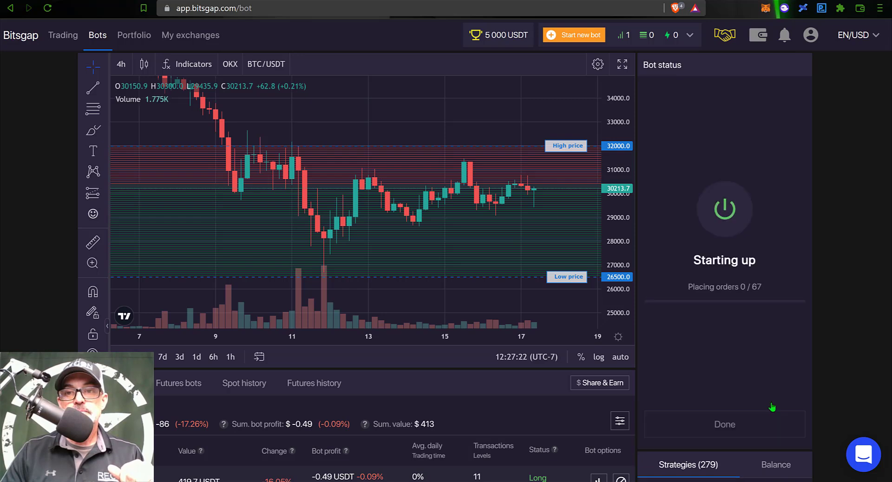
{"action": "left_click", "coordinate": [771, 404]}
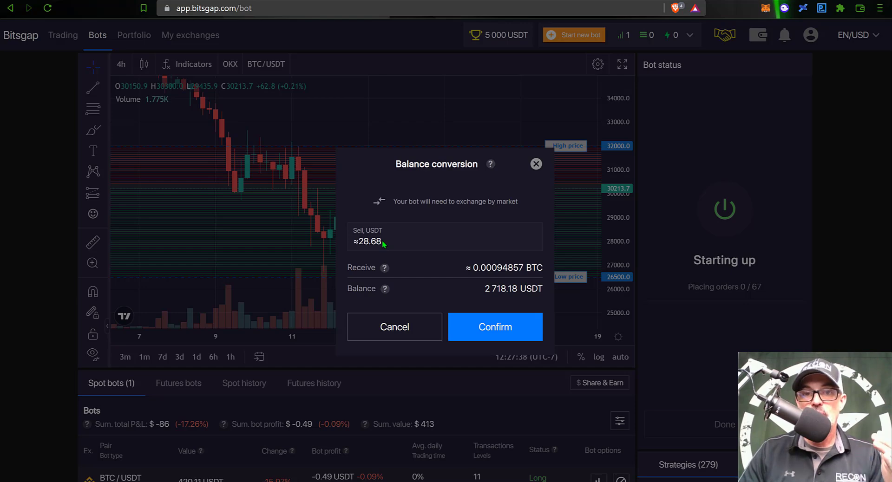
{"action": "left_click", "coordinate": [486, 327]}
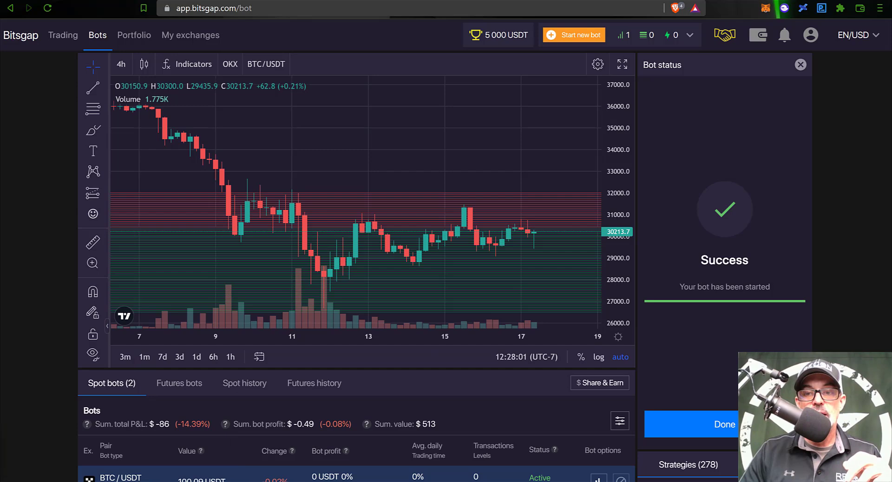
{"action": "left_click", "coordinate": [737, 428]}
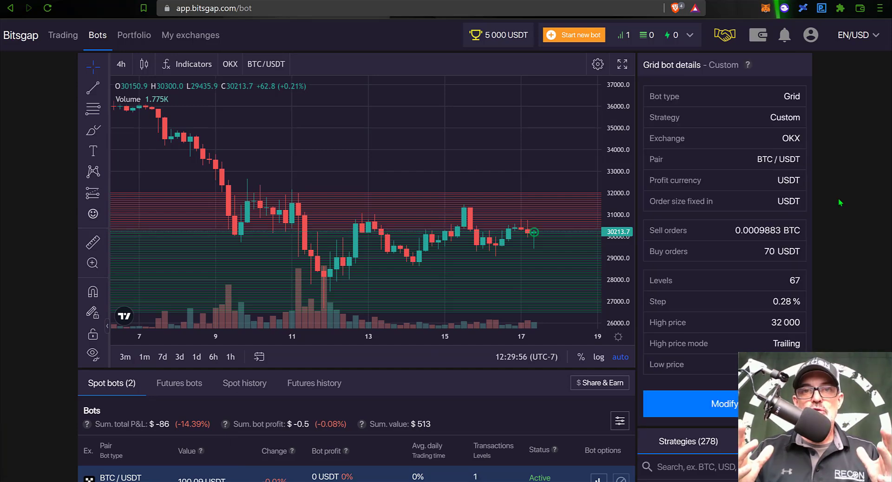